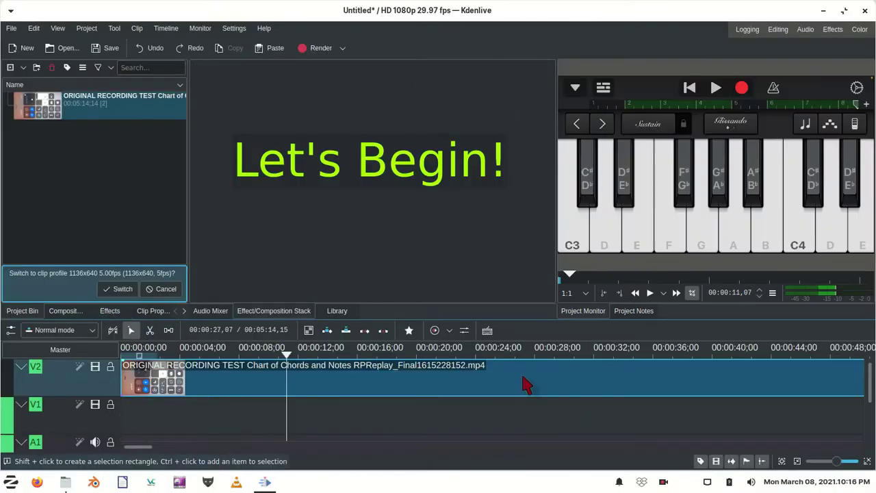
Cut the keyboard recording on track V2 at 00:00:29;27 and select the part after the cut.
key(x)
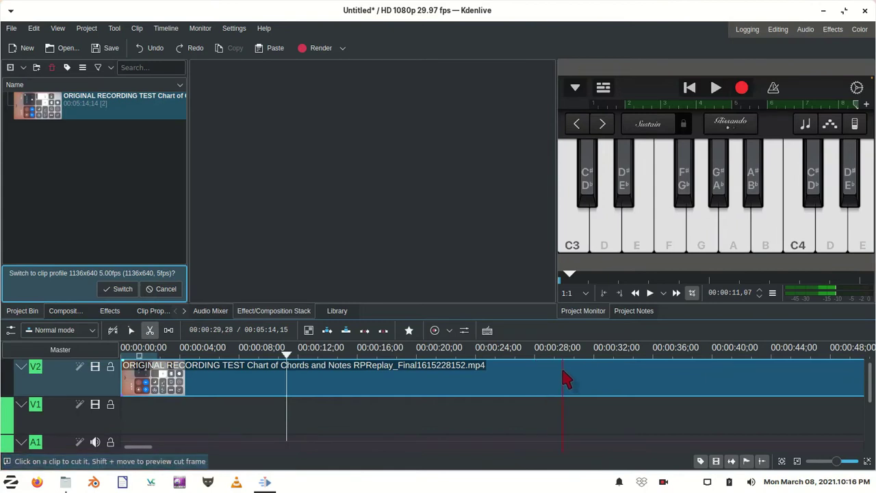
click(563, 375)
key(s)
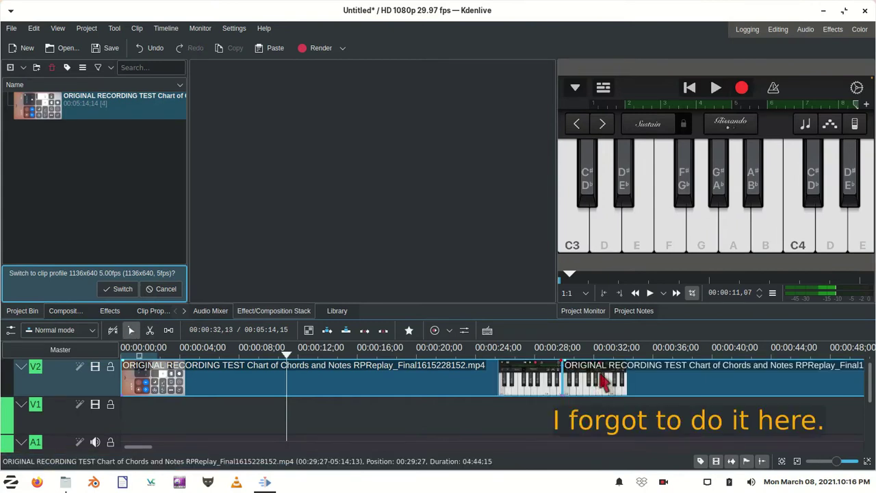
click(606, 383)
key(Escape)
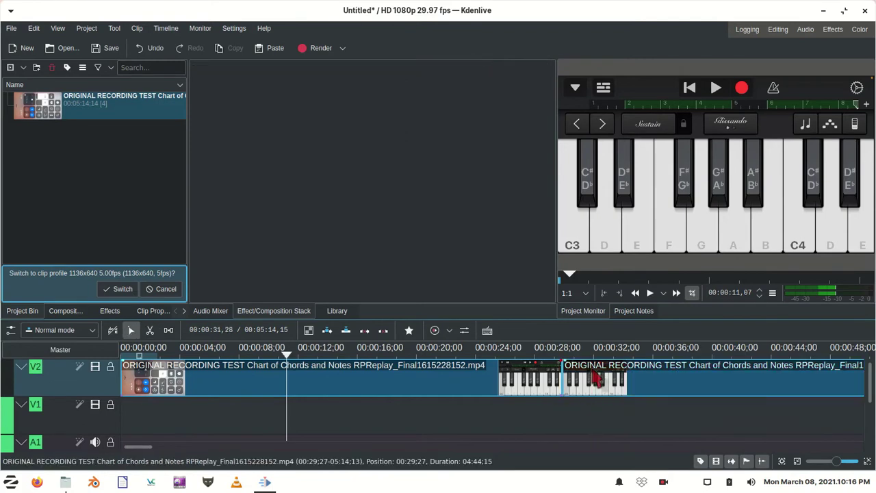
click(605, 383)
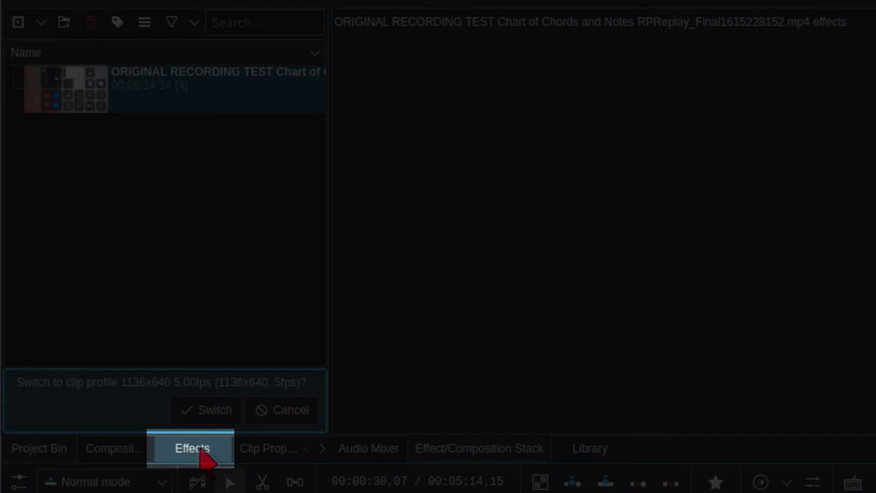
Search the effects for "sha" and apply the Alpha shapes effect to the clip part after the cut.
click(202, 457)
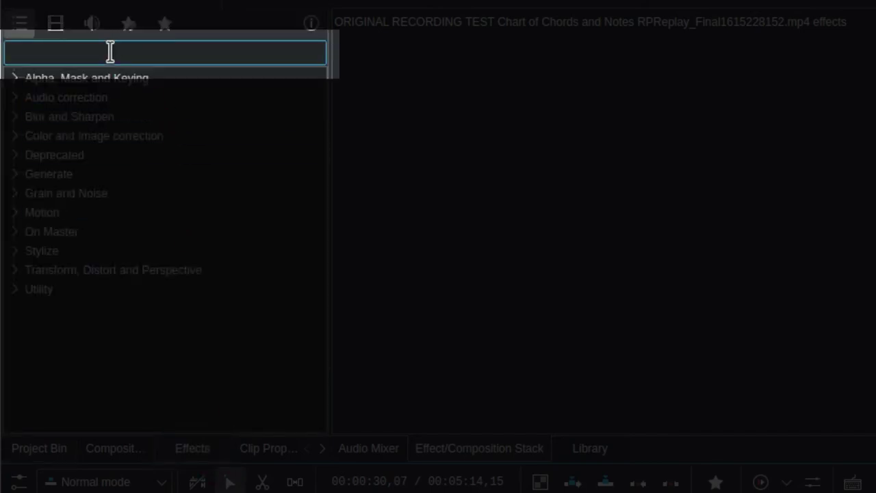
text(sha)
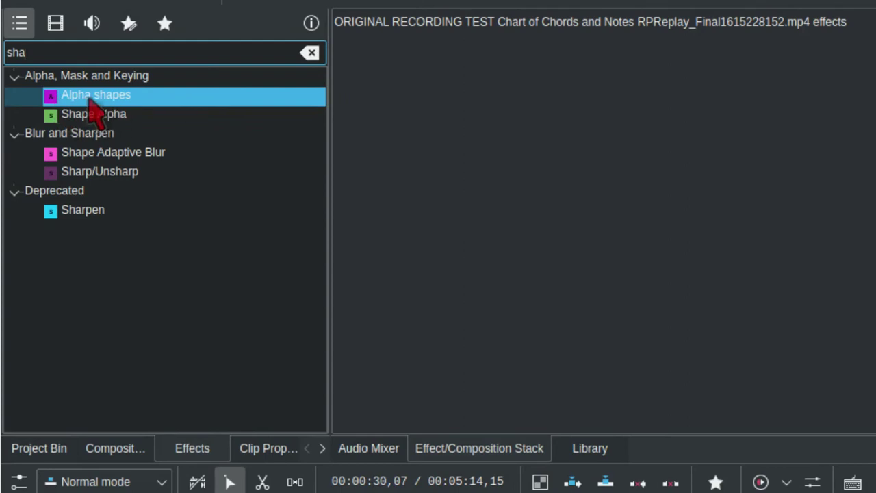
drag(89, 98, 322, 127)
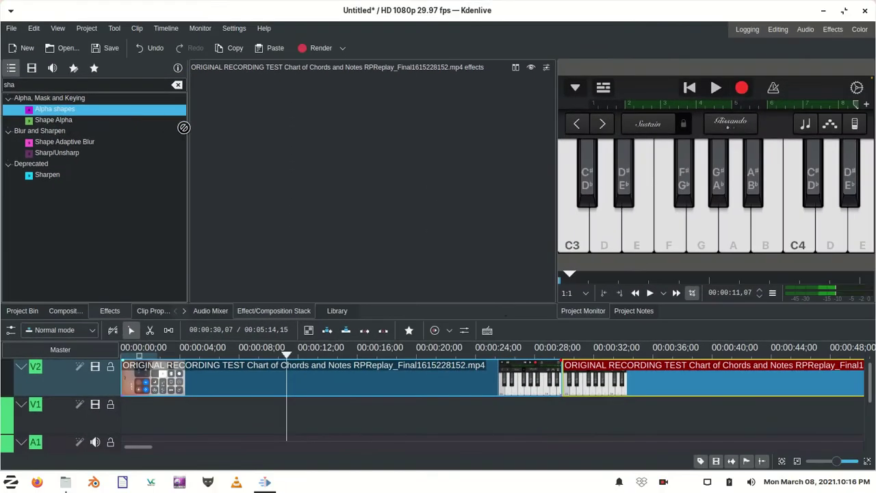
drag(627, 386, 628, 387)
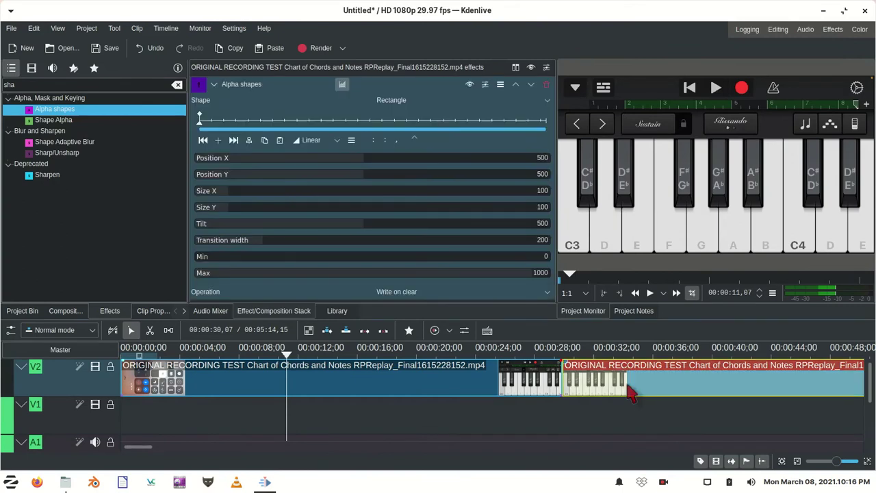
click(628, 389)
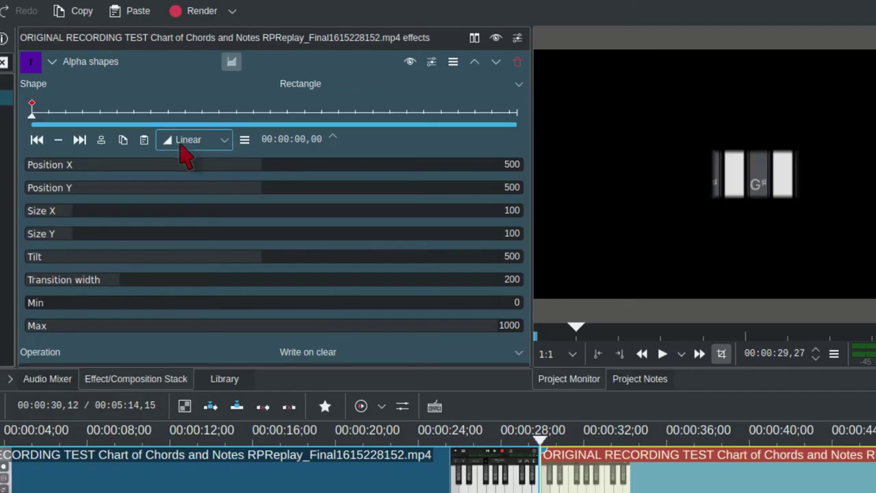
Darken the whole frame with Alpha shapes: Discrete keyframe, Max 212, Size X 1000 and Size Y 1000, and collapse the effect.
click(191, 147)
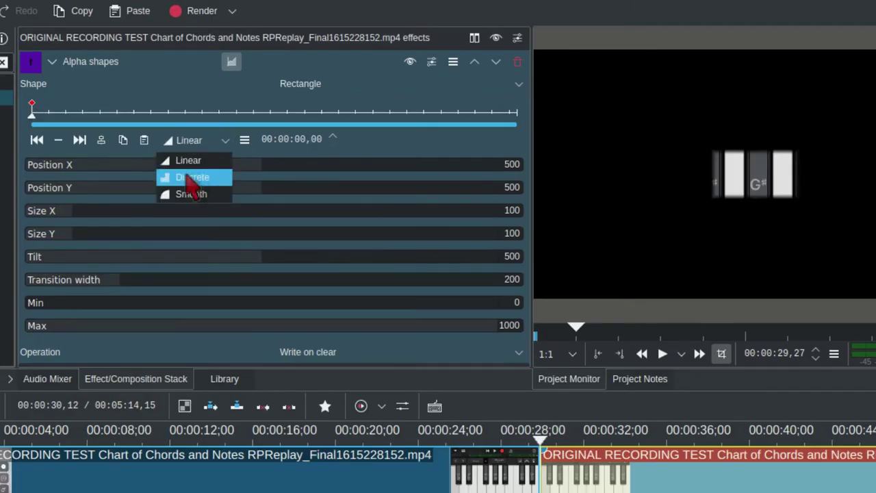
click(192, 178)
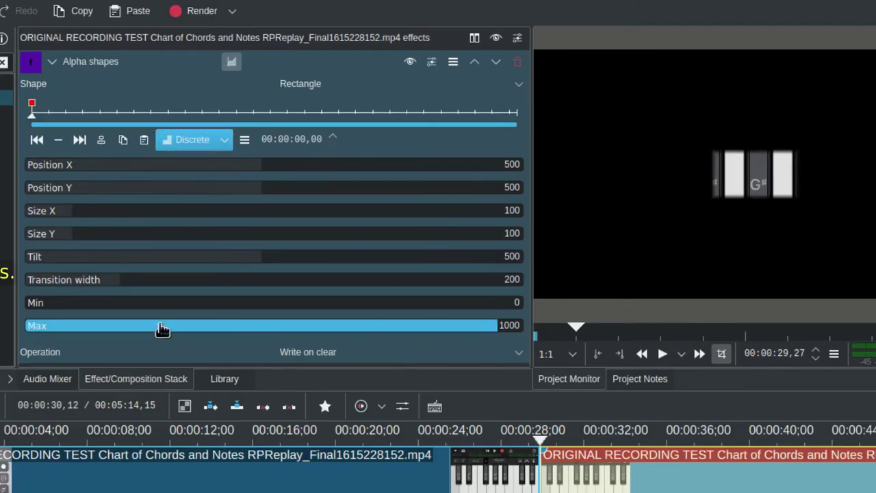
drag(481, 333, 123, 336)
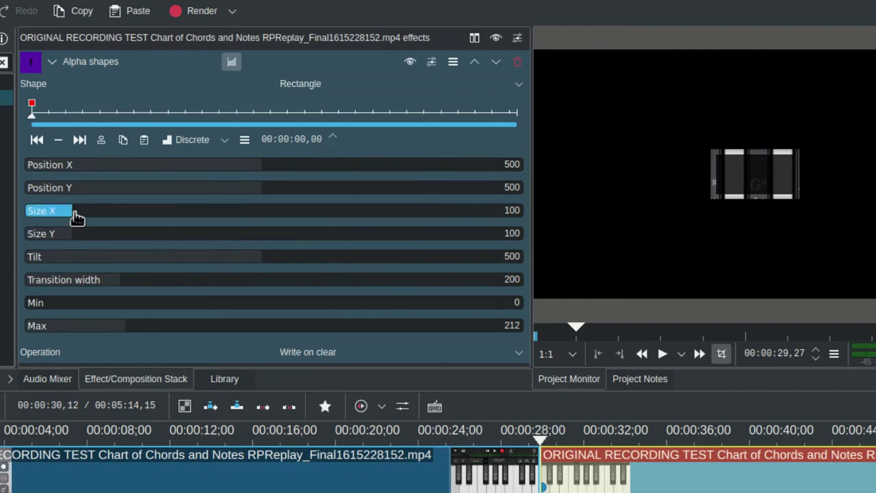
drag(77, 216, 636, 217)
drag(68, 235, 597, 228)
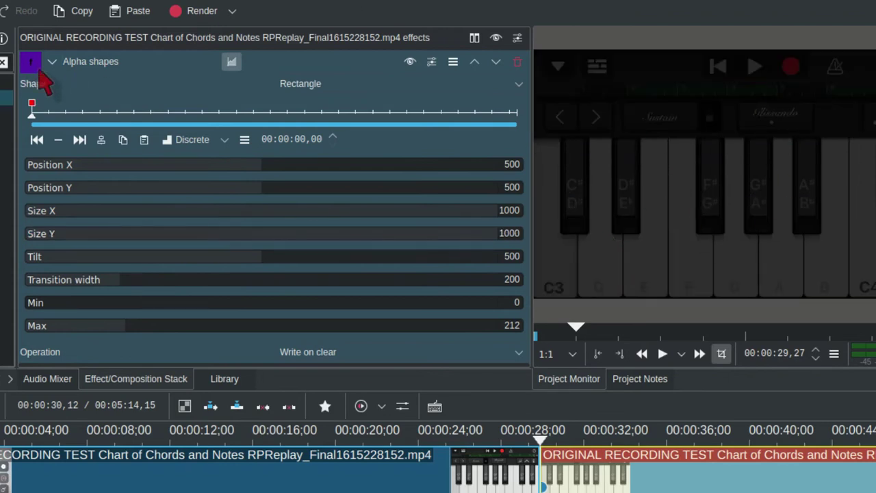
click(52, 62)
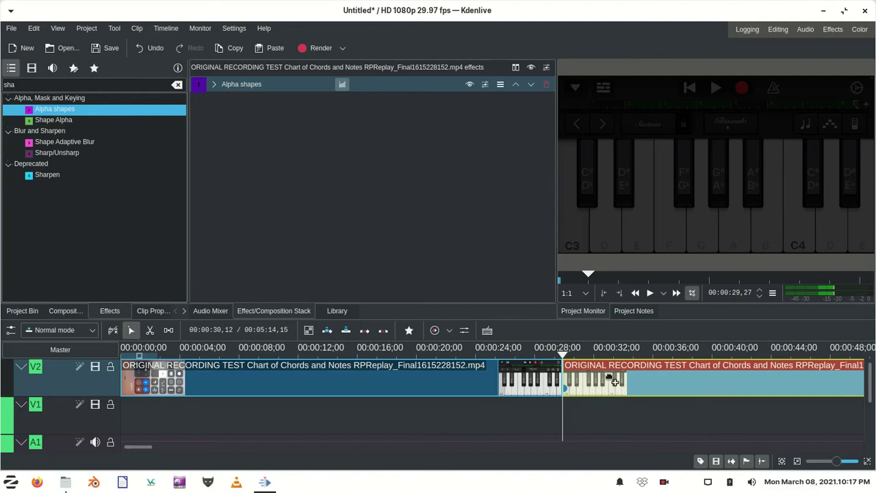
Add a second Alpha shapes effect to the same clip part, with a Discrete keyframe and the operation Add.
drag(609, 376, 608, 376)
drag(550, 108, 551, 93)
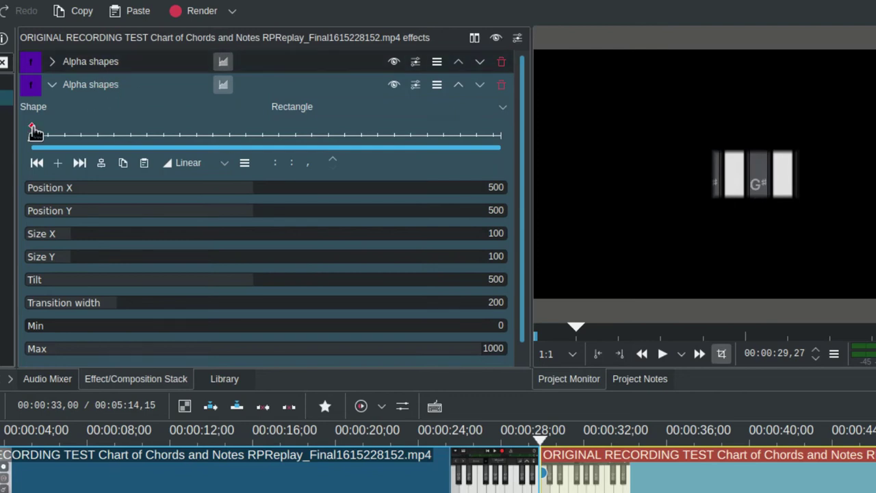
click(186, 165)
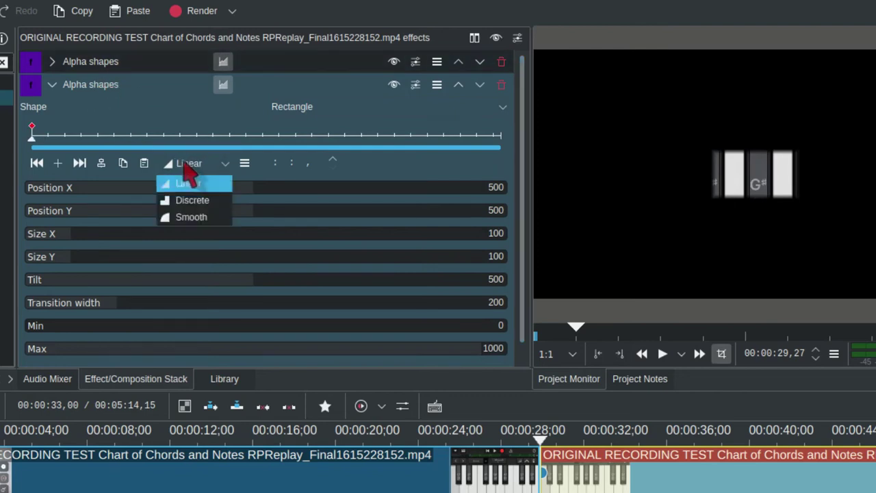
click(181, 207)
scroll(514, 369, down, 1)
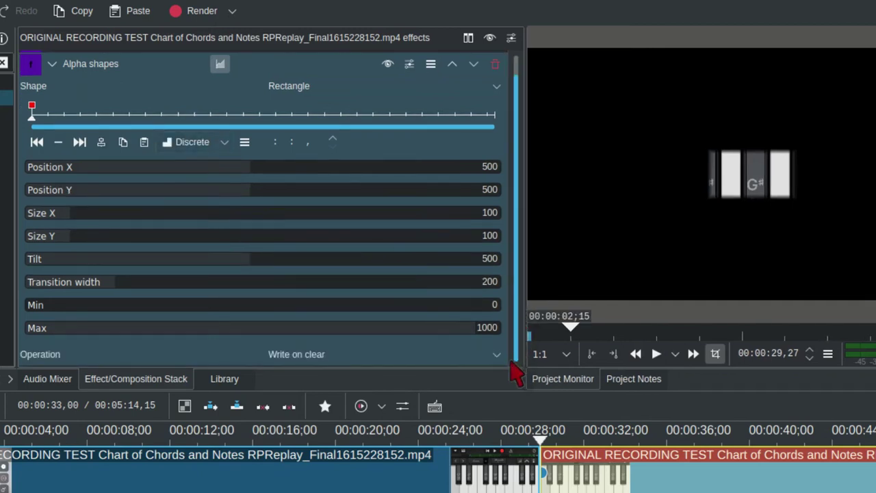
click(287, 366)
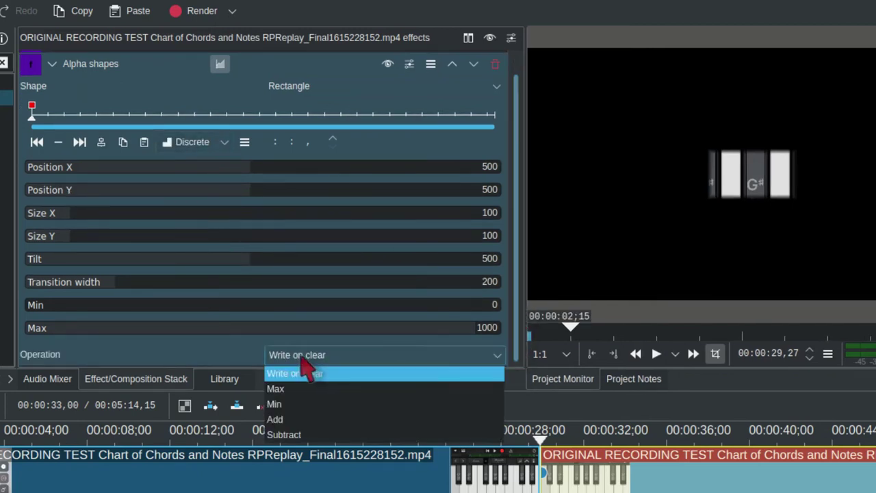
click(274, 417)
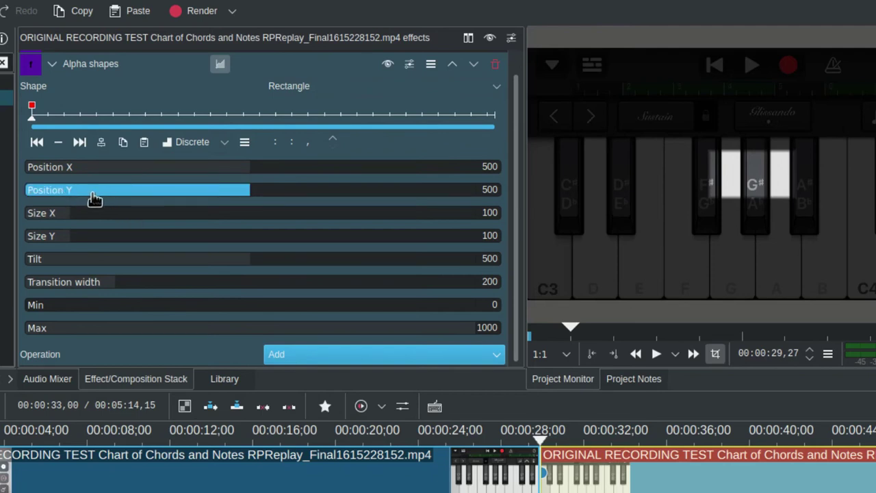
Fit the second shape over the white keys C3 to B: Position X 360, Position Y 920, Size X 350, Size Y 80, Transition width 0.
scroll(95, 198, up, 5)
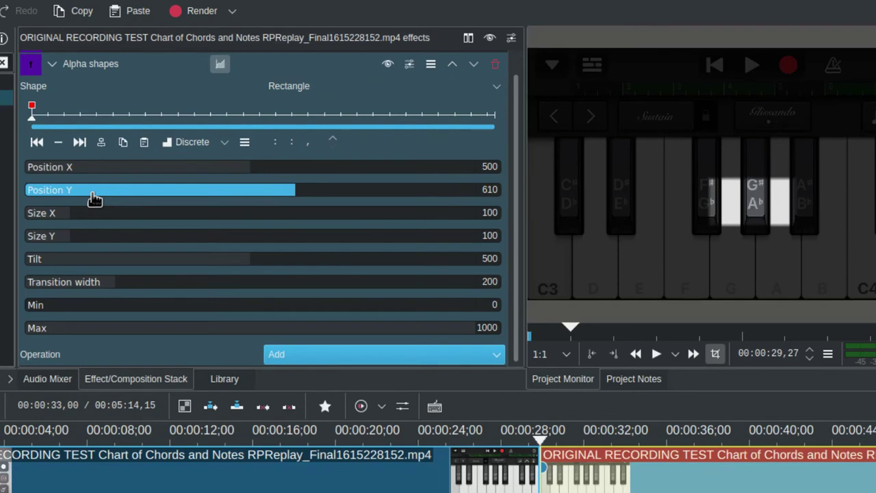
scroll(93, 198, up, 8)
scroll(74, 219, down, 5)
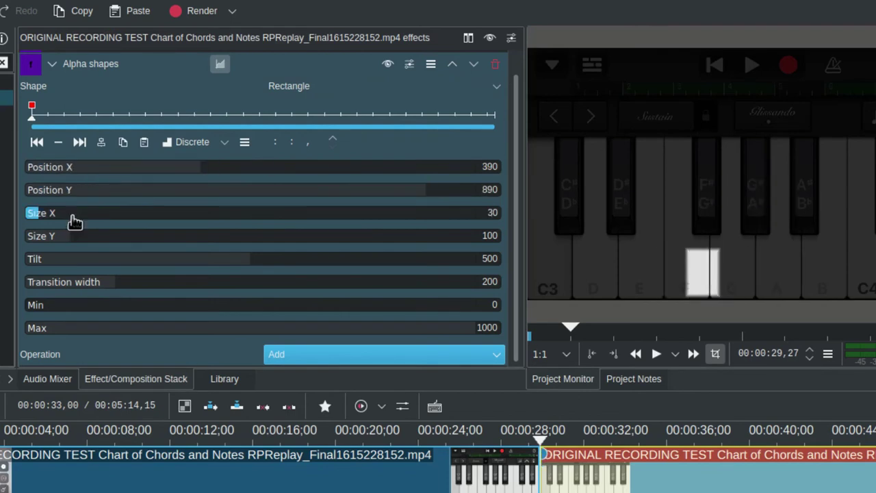
scroll(72, 216, up, 4)
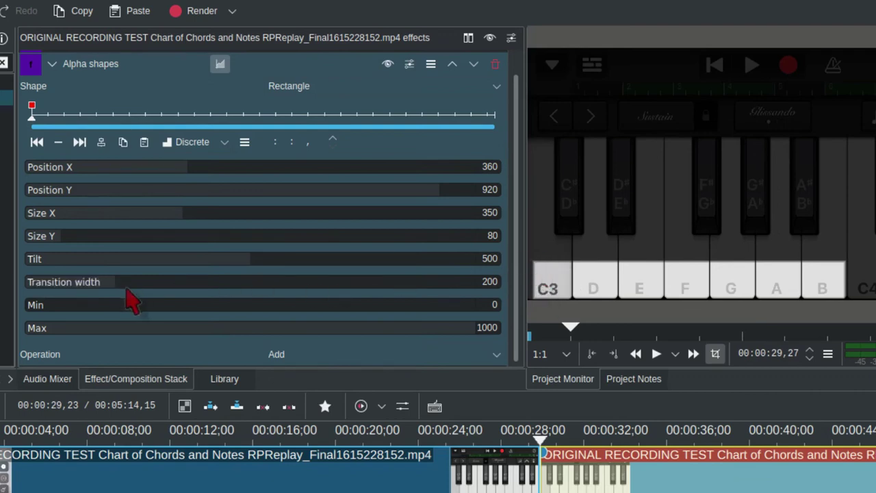
drag(119, 286, 14, 283)
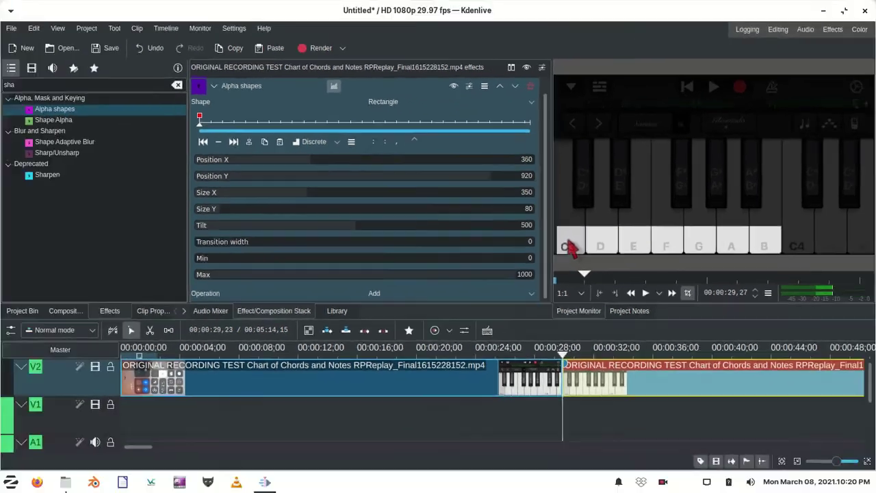
Play the highlighted section and cut the clip on V2 at 00:00:32;01, where the highlight should end.
click(528, 436)
key(space)
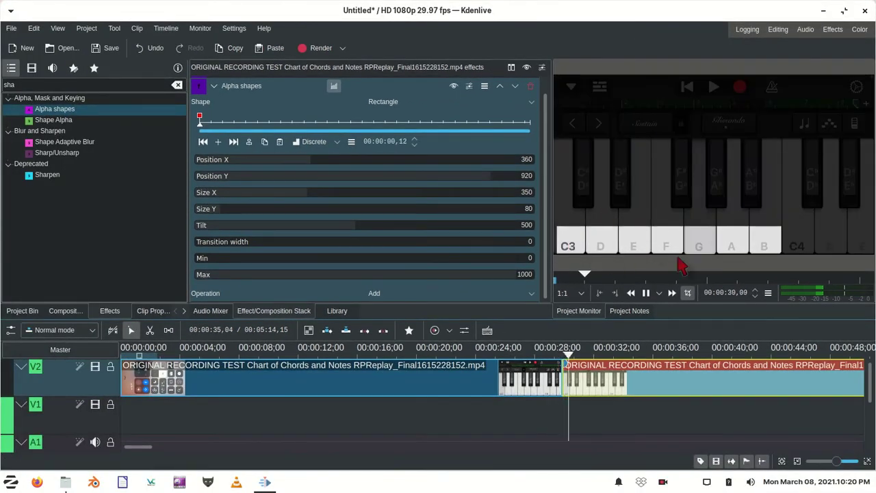
key(space)
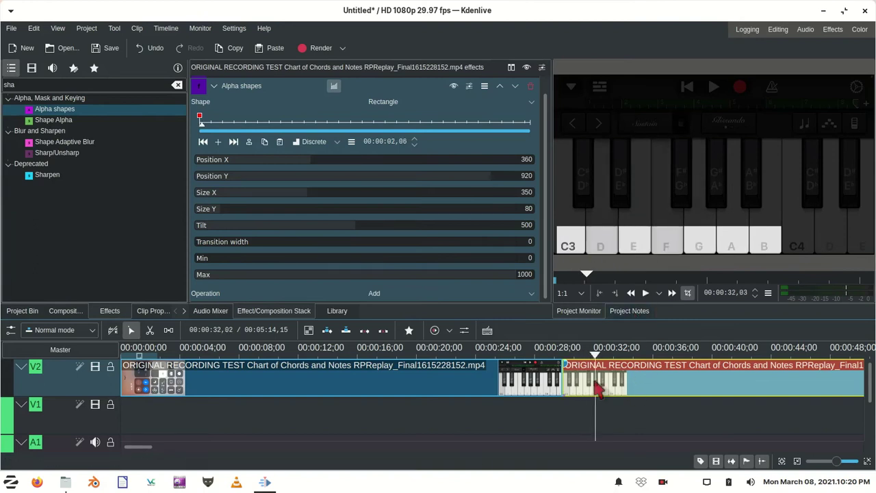
key(x)
click(595, 380)
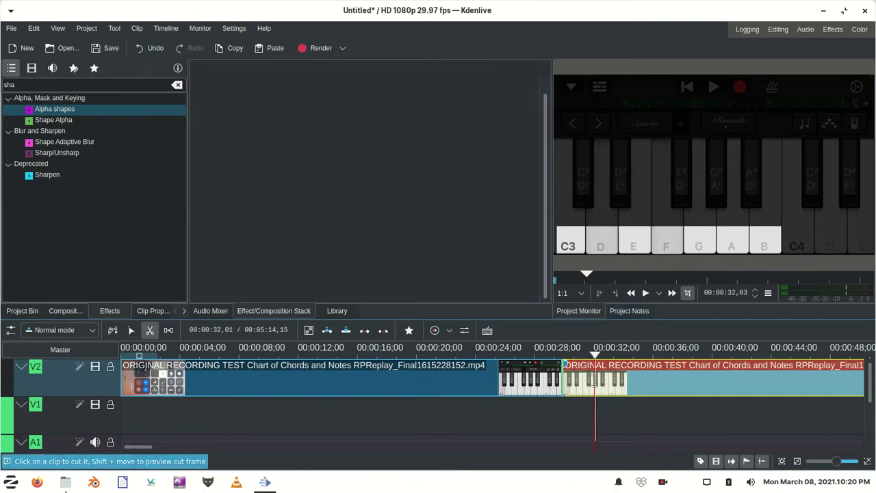
key(s)
Remove both Alpha shapes effects from the part after the second cut and play back the highlighted section from 00:00:29;20.
click(610, 377)
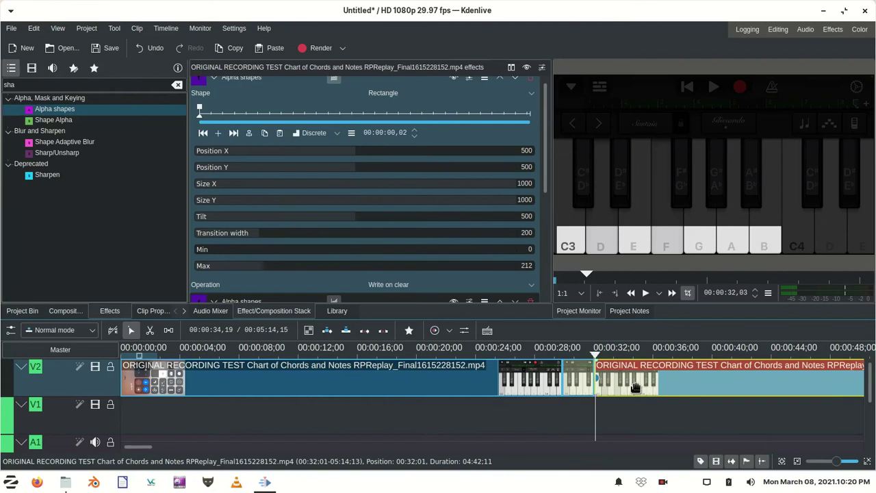
drag(546, 127, 550, 78)
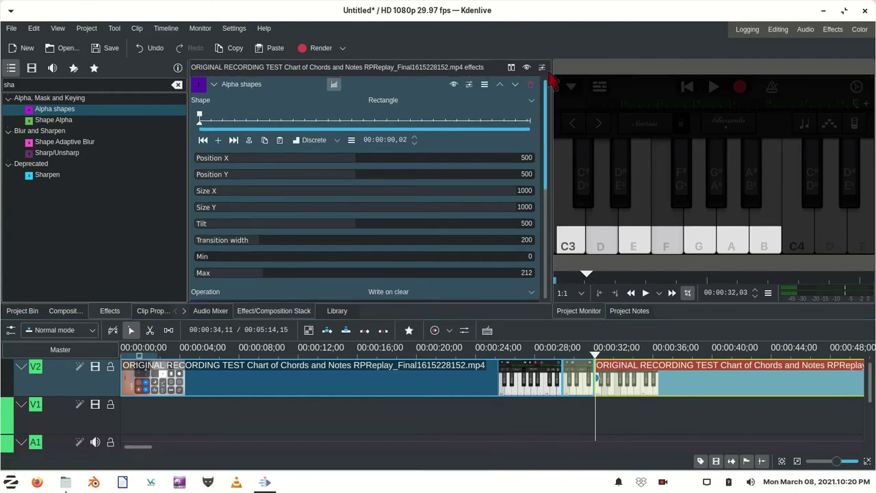
click(529, 86)
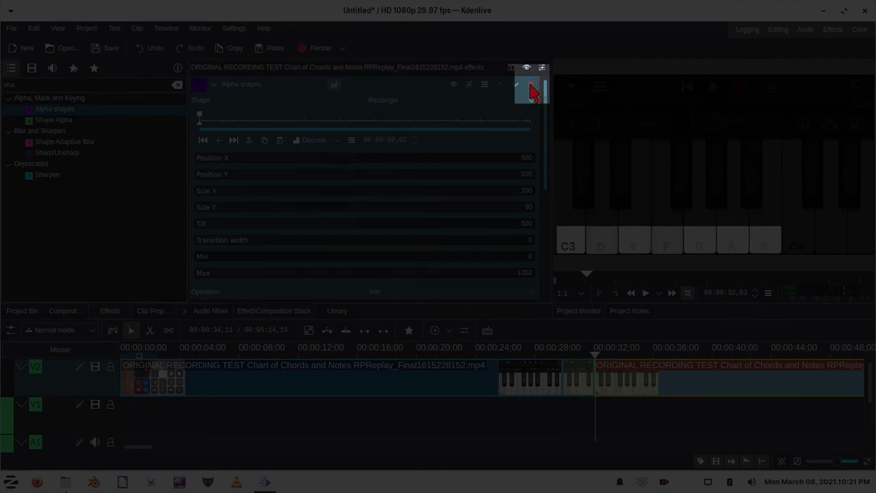
click(560, 353)
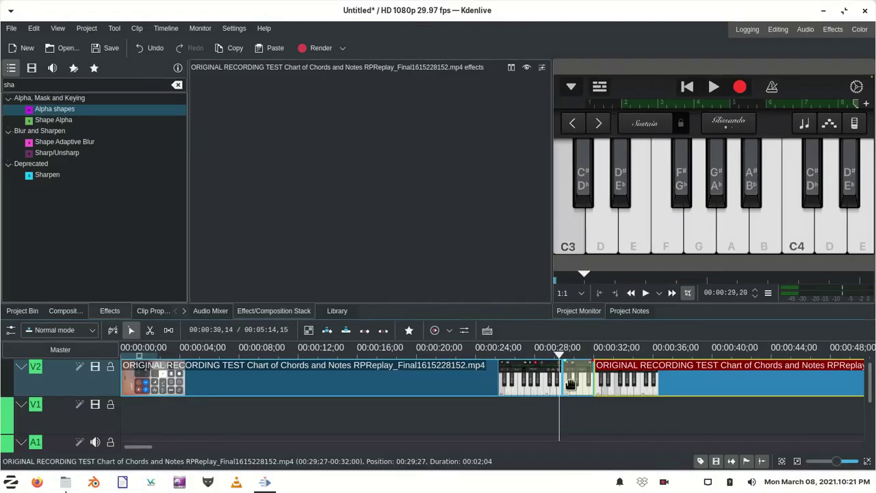
key(space)
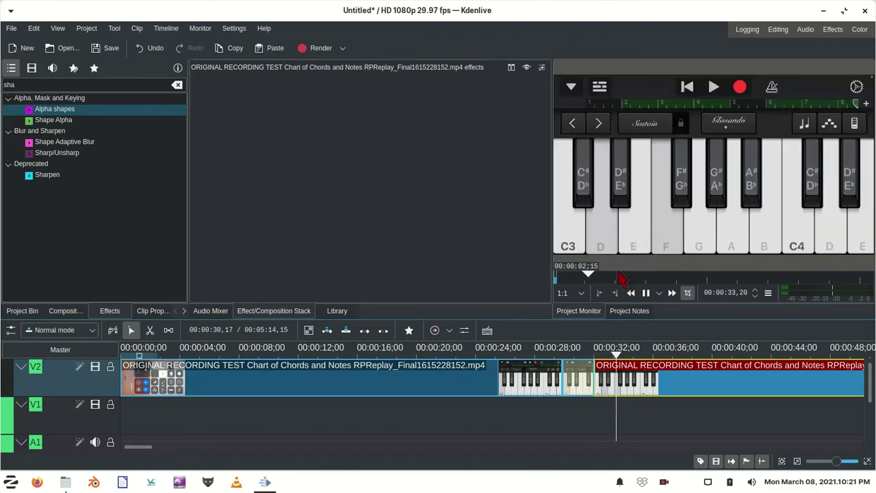
key(space)
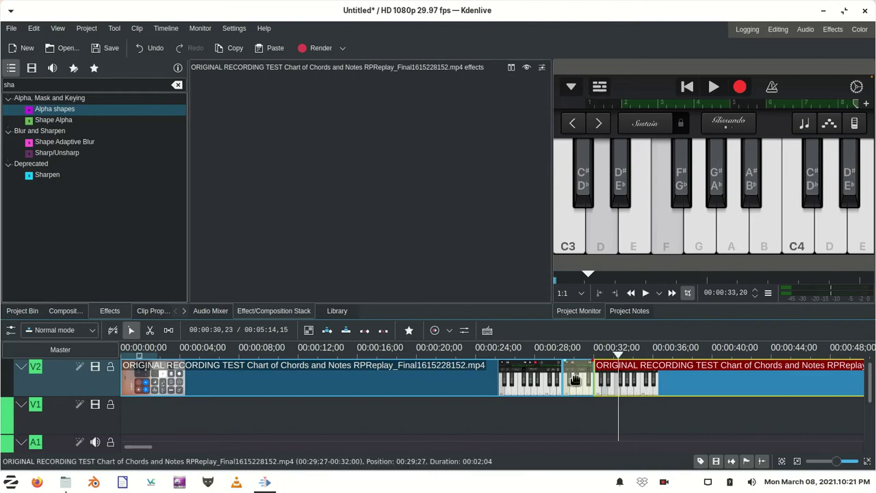
Select the short highlighted segment between the two cuts and save its effect stack for reuse.
click(573, 363)
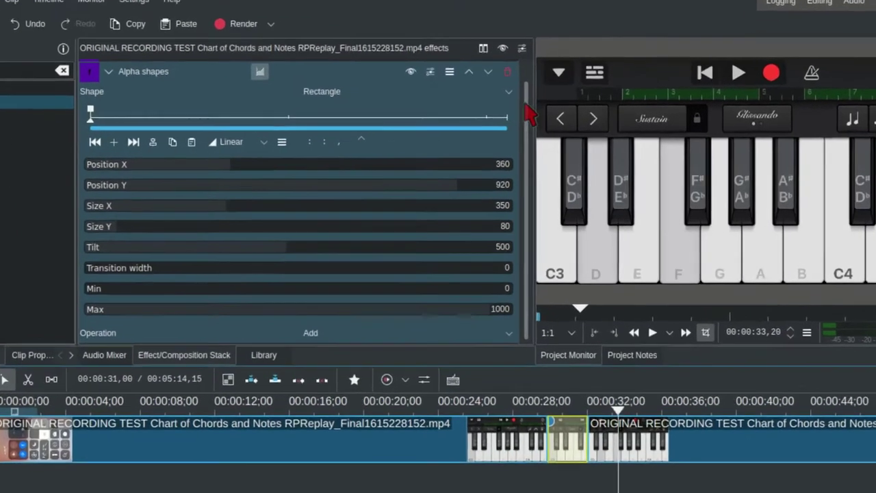
drag(544, 116, 544, 99)
click(432, 89)
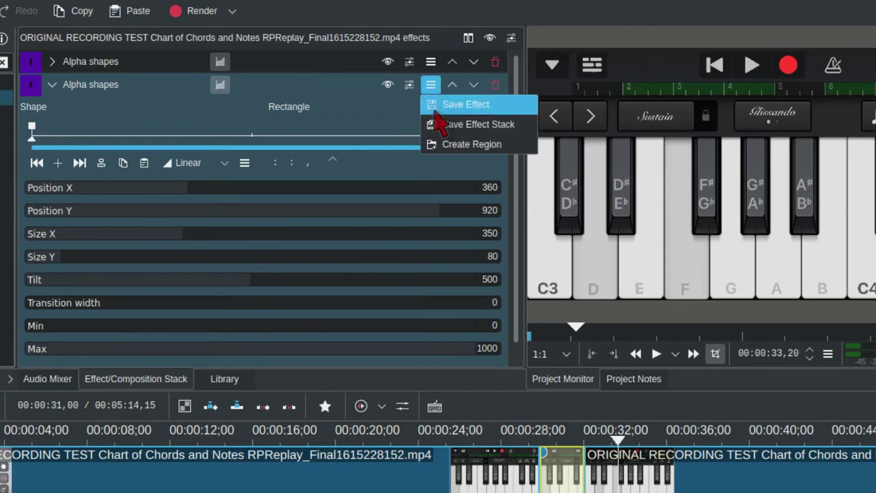
click(486, 127)
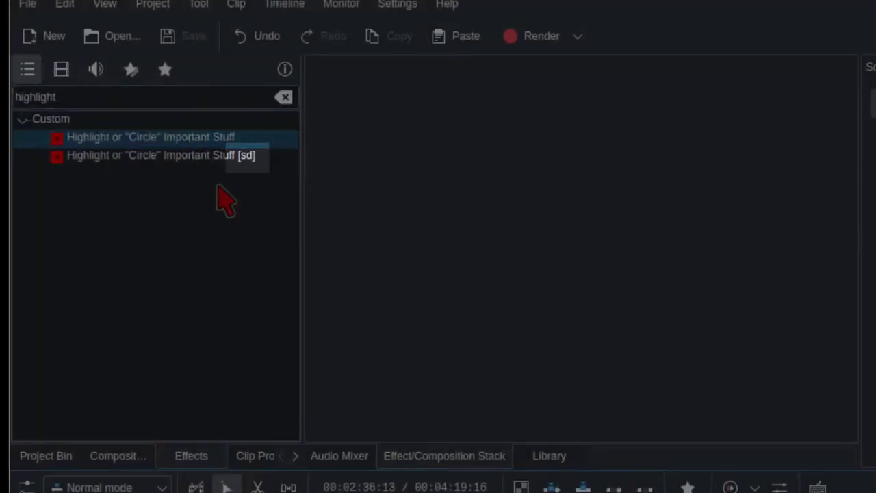
Search the effects list for "sd", and save the effect stack under the name Highlight or "Circle" Important Stuff.
click(283, 97)
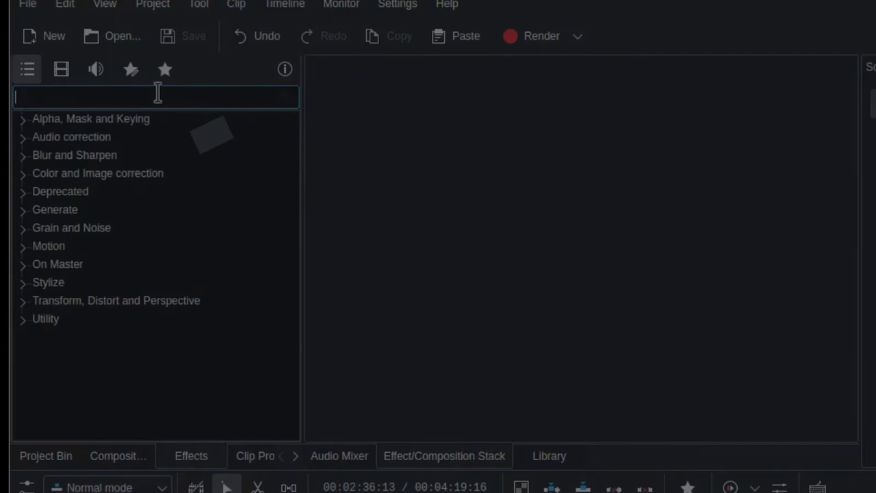
text(sd)
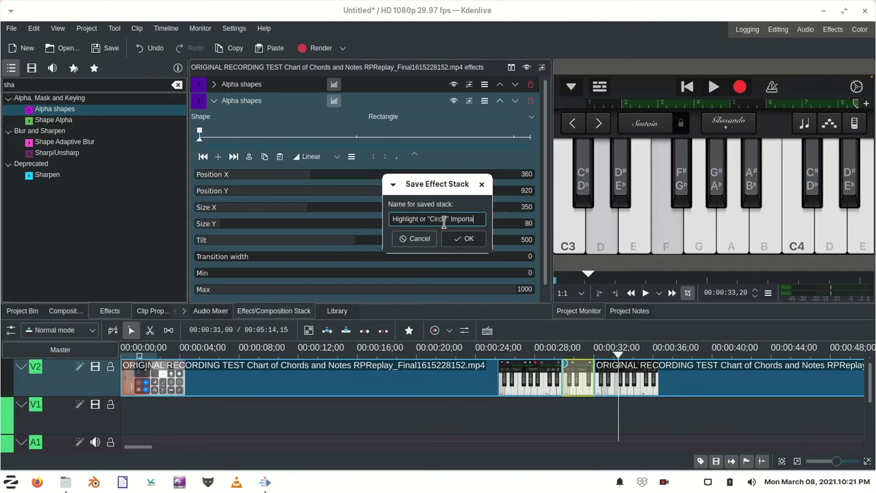
click(466, 239)
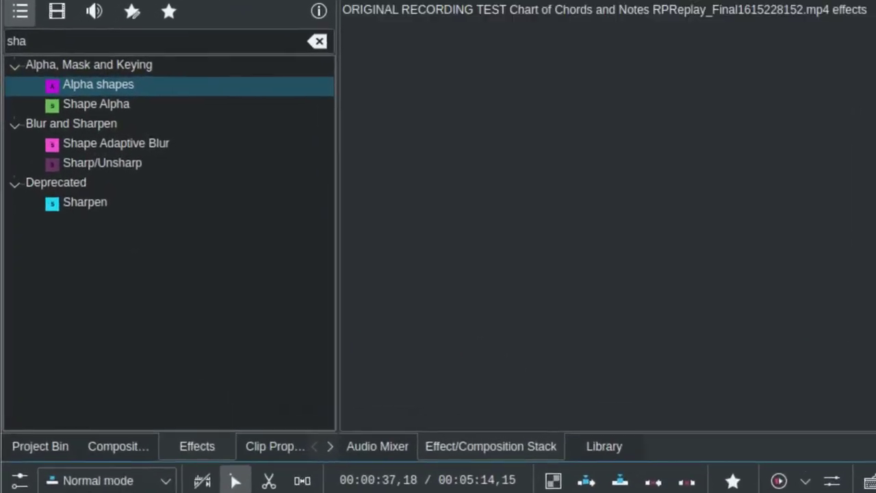
Search the effects for "circl" and apply the saved Highlight or "Circle" Important Stuff stack to the V2 segment starting at 00:00:36;03.
double_click(42, 38)
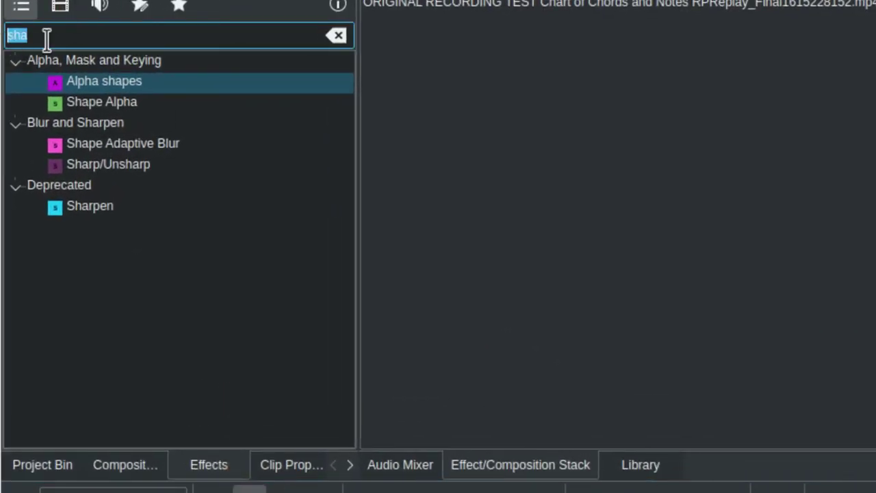
text(circl)
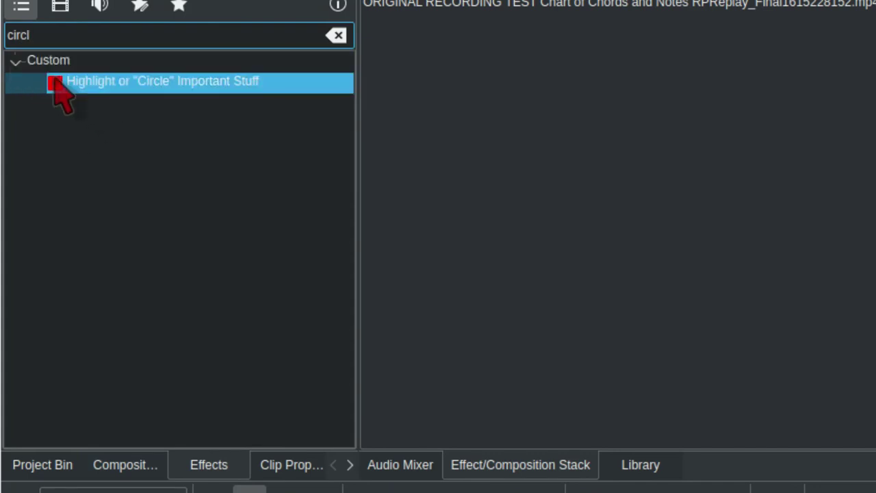
drag(55, 87, 683, 388)
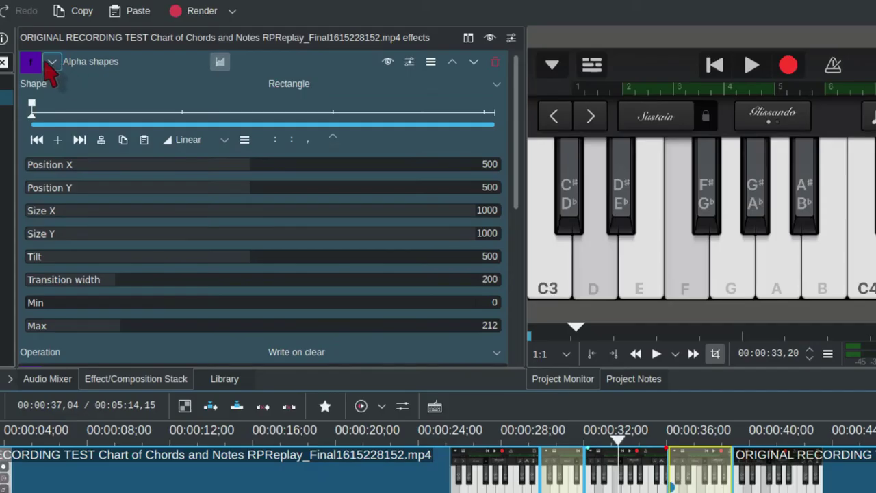
Fit the second shape over the Sustain and Glissando controls with Position X 330, Position Y 281 and Size X 310, and play the segment.
click(51, 63)
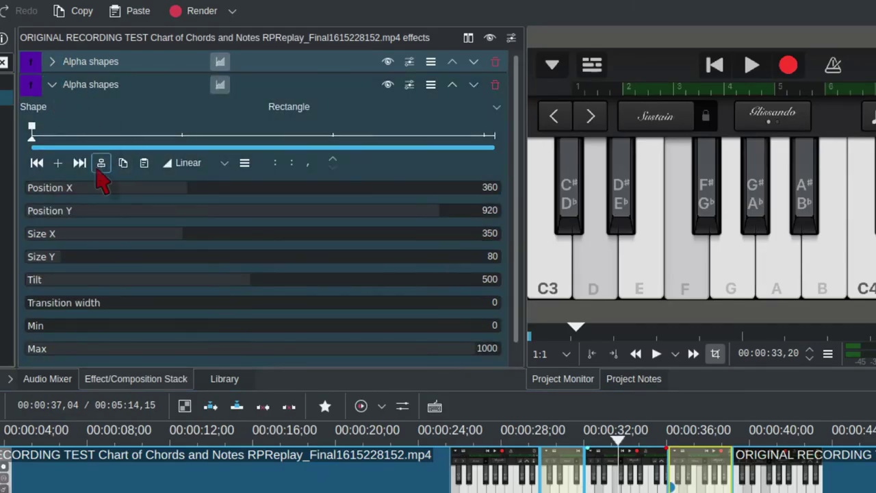
click(32, 129)
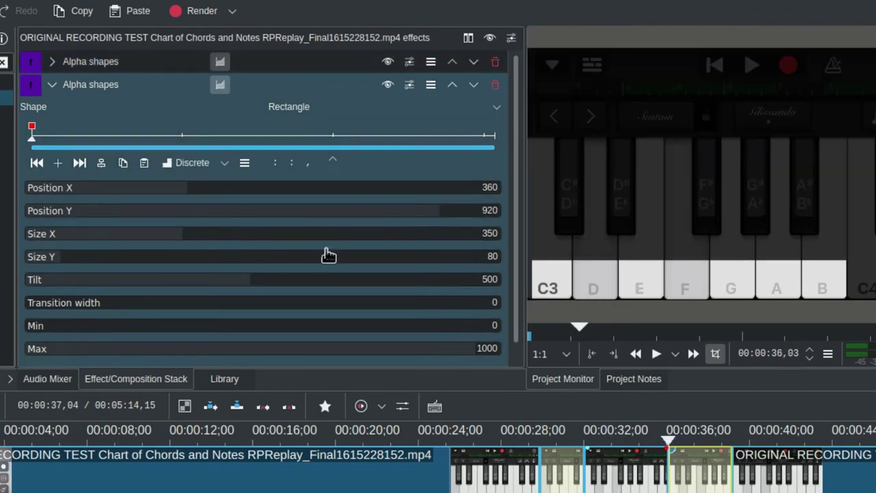
click(474, 217)
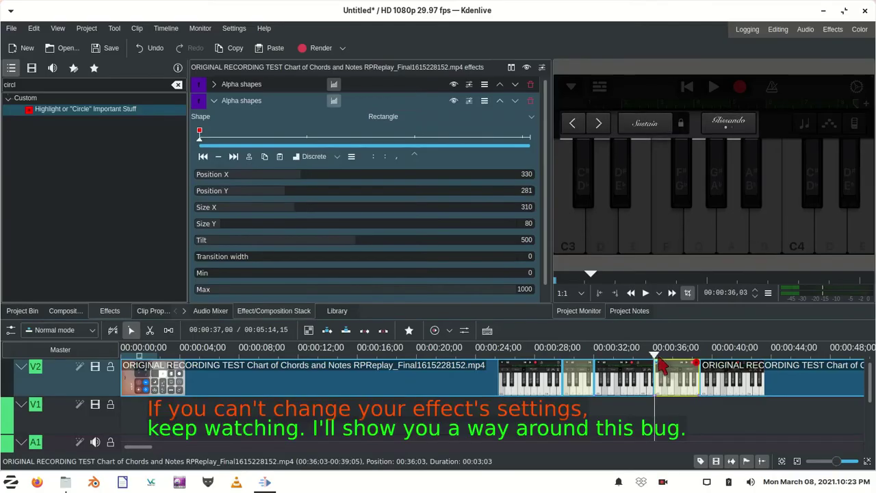
click(652, 361)
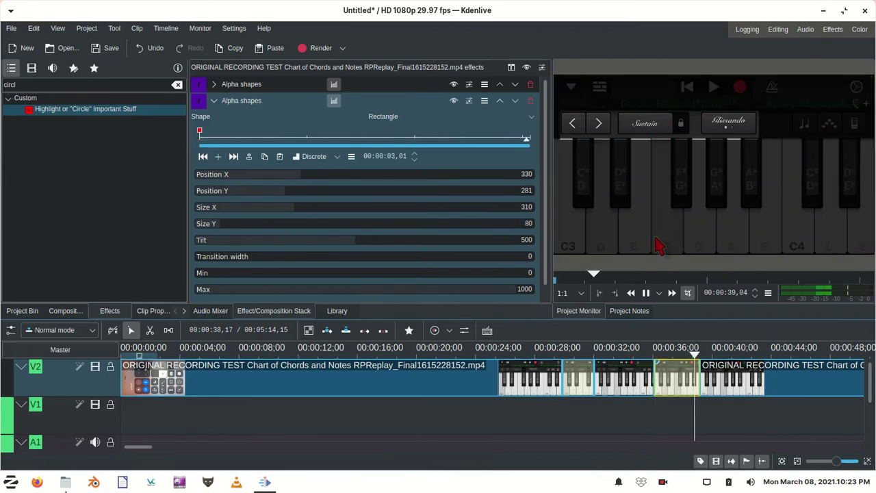
key(space)
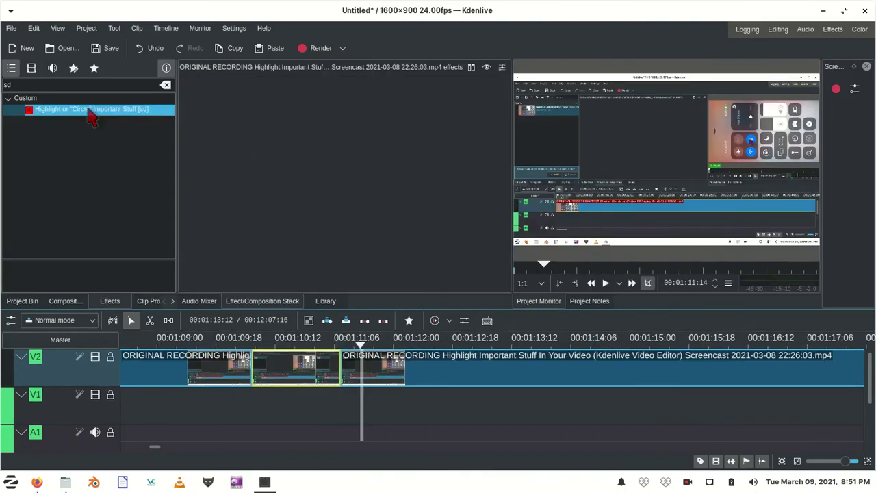
Apply the saved Highlight or "Circle" Important Stuff [sd] stack to the middle V2 segment and try to raise the first shape's Max.
drag(89, 116, 260, 322)
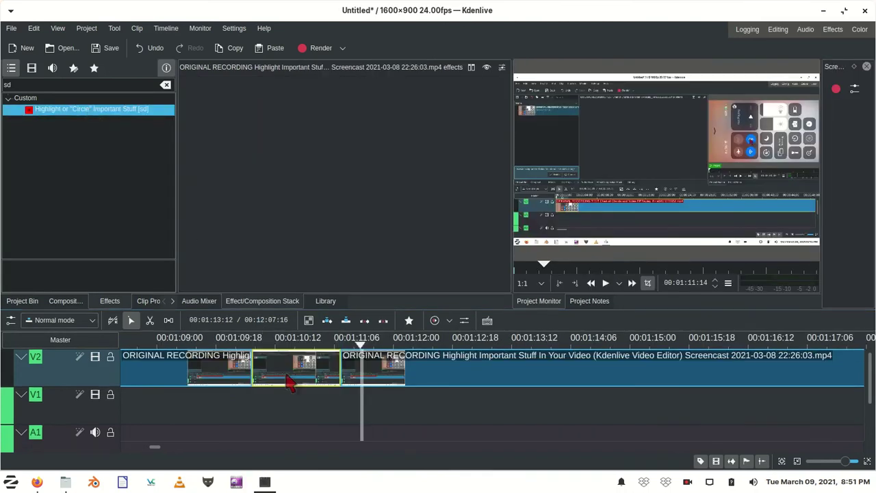
drag(289, 384, 291, 383)
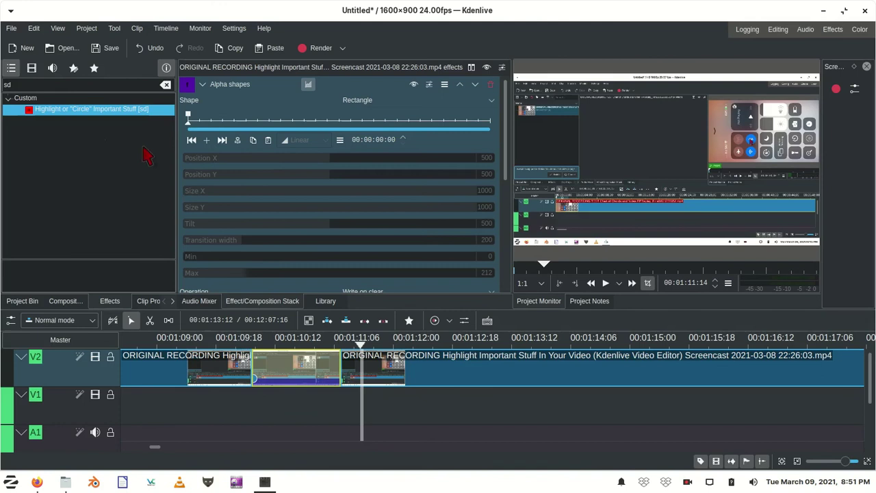
drag(238, 276, 300, 272)
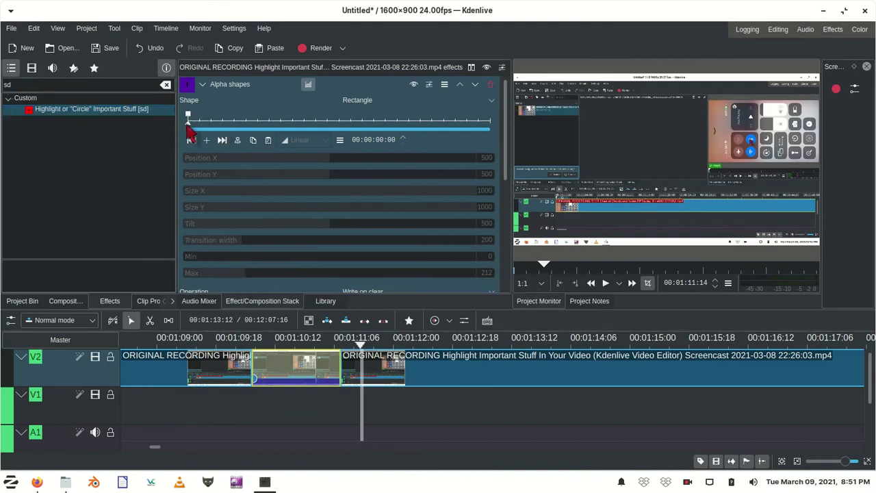
Select the starting keyframe of the first Alpha shapes effect to make its settings editable, and lower its Max value.
click(189, 126)
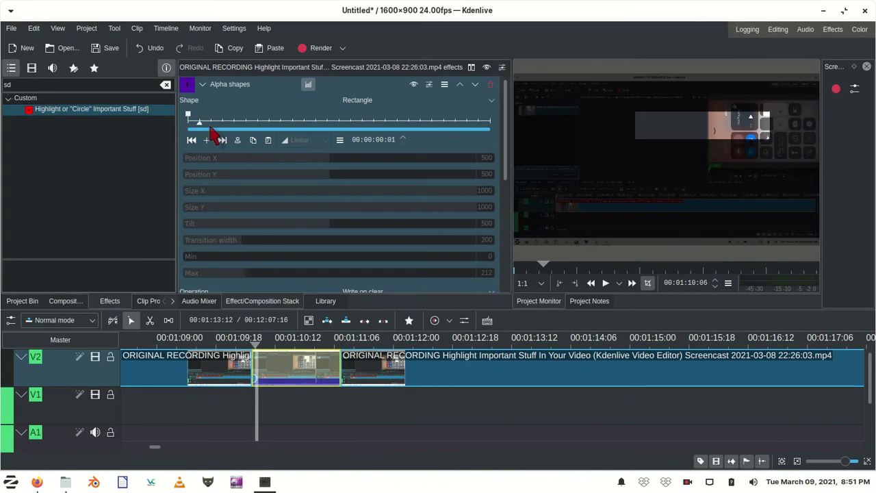
click(188, 117)
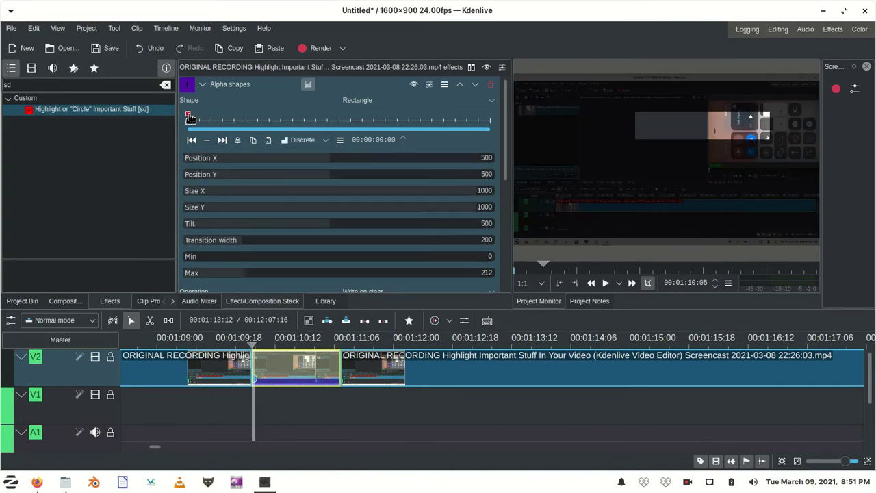
drag(245, 274, 216, 273)
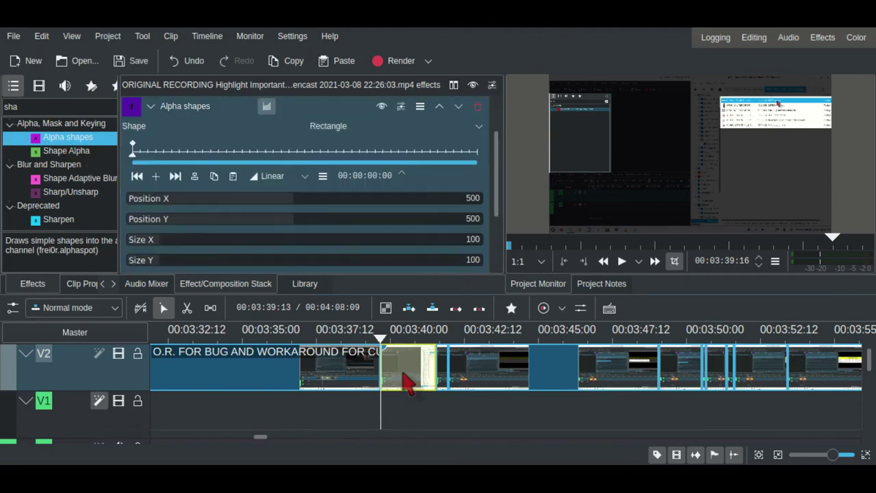
Choose a different Operation than Write on clear for the 100 by 100 Alpha shape on the V2 segment at 00:03:39:16.
scroll(493, 229, down, 4)
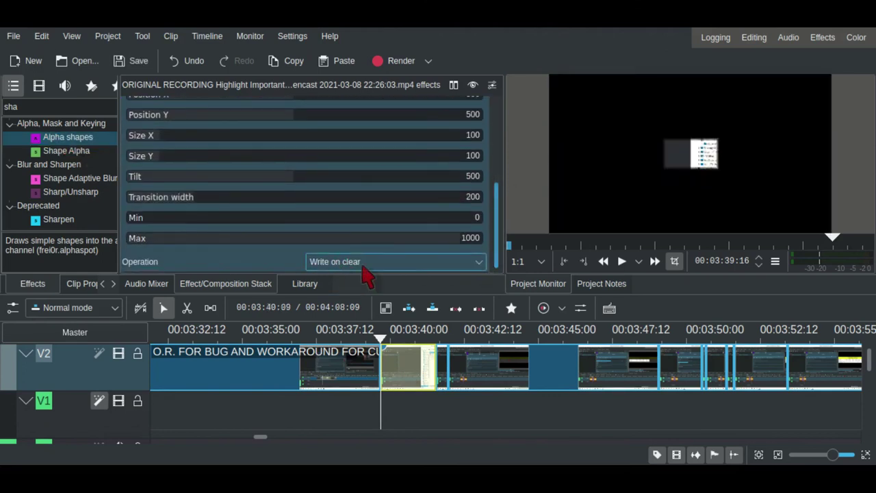
click(376, 265)
click(355, 315)
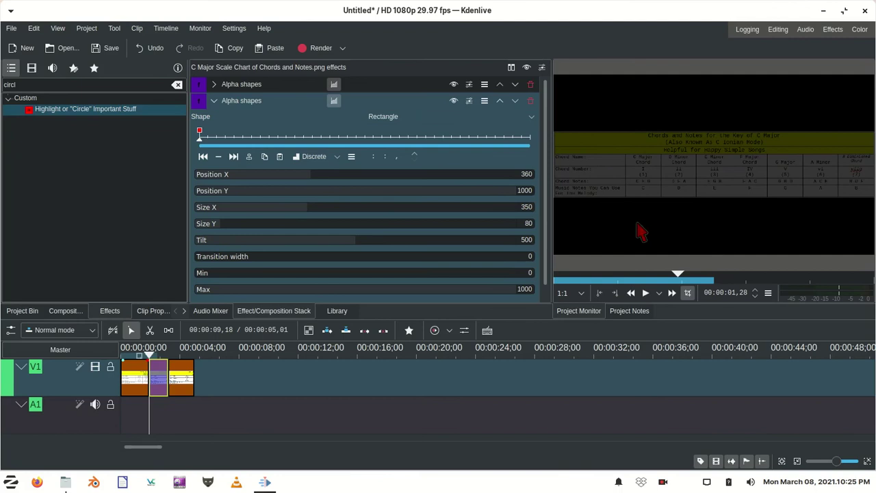
Fit the second shape over the chart's C Major chord cells: Position X 280, Position Y 507, Size X 60, Size Y 70; preview 00:00:03;23.
drag(505, 192, 493, 195)
scroll(486, 192, down, 15)
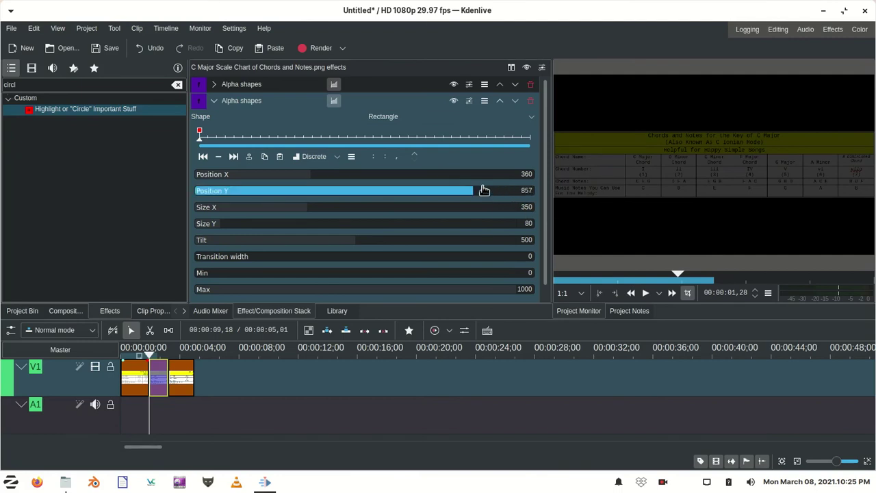
scroll(477, 182, down, 20)
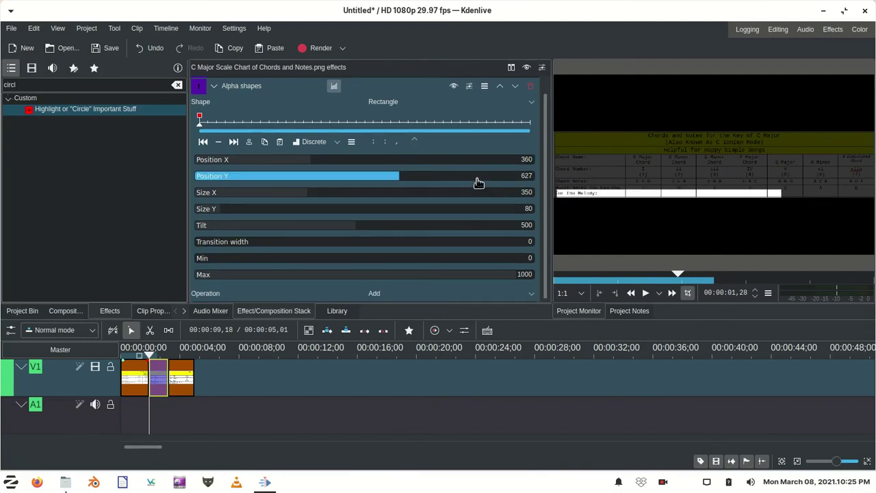
scroll(299, 195, down, 11)
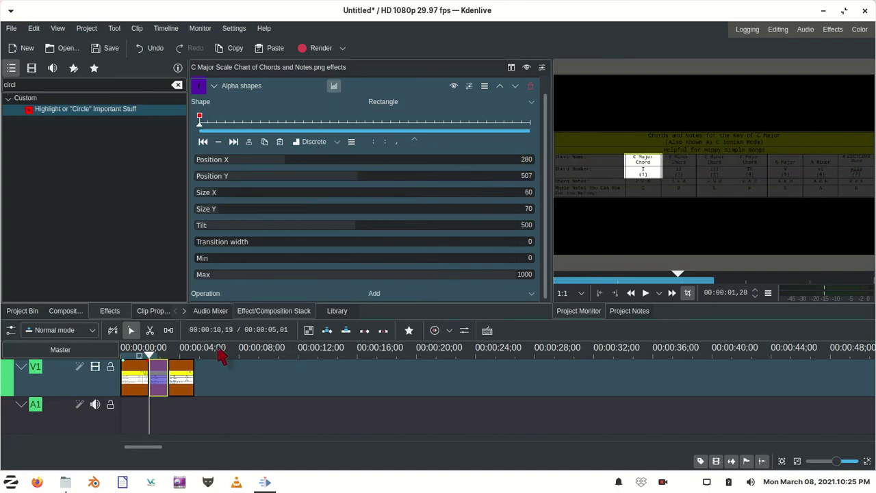
click(176, 353)
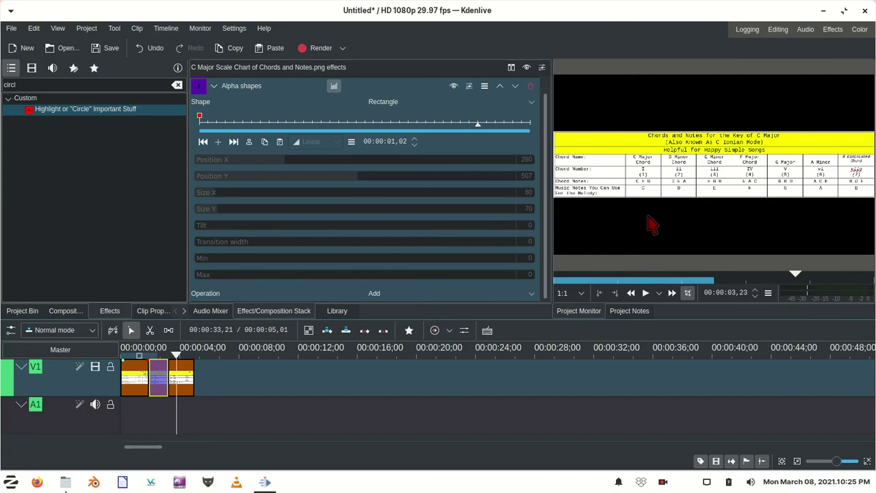
right_click(663, 482)
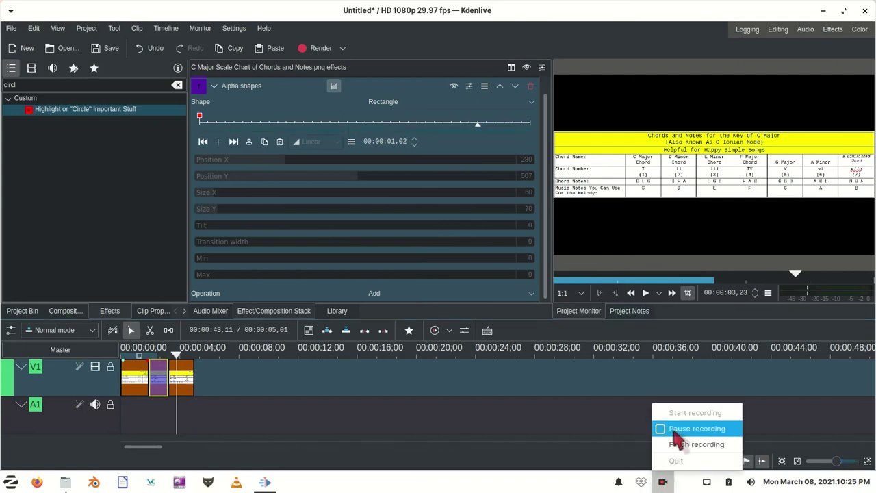